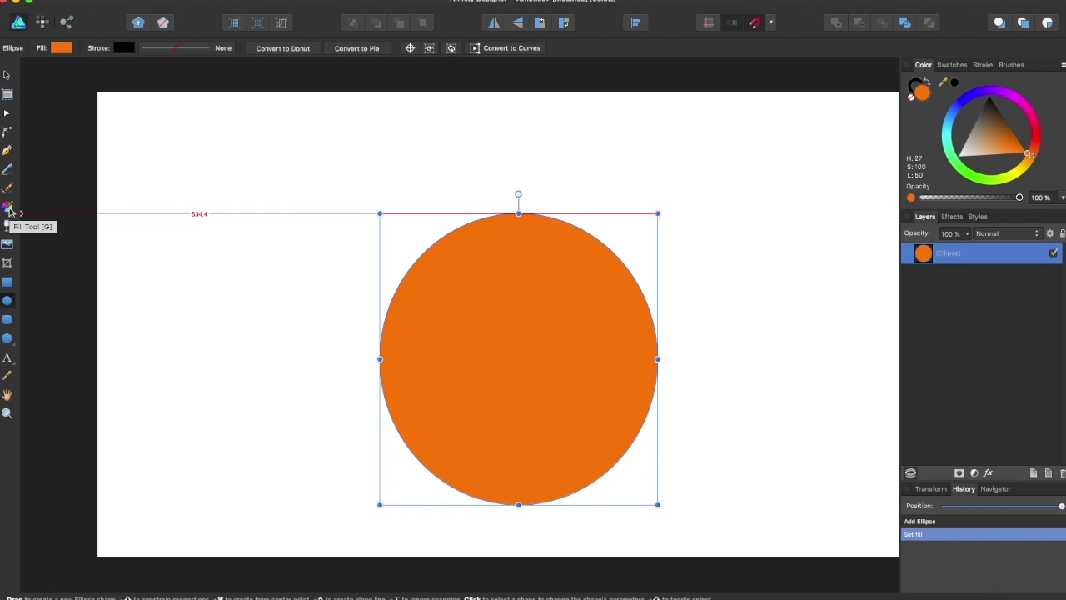
# Switch the context to editing the orange circle's fill.
pyautogui.click(8, 209)
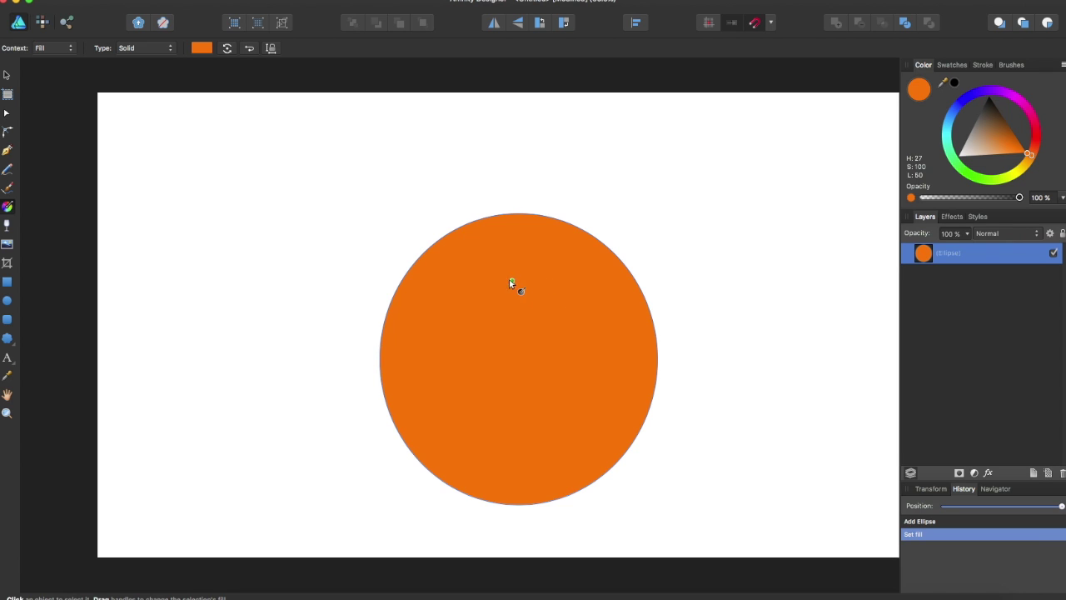
# Drag a diagonal orange-to-brown linear gradient across the circle and pull its end handle inward.
pyautogui.moveTo(476, 250); pyautogui.dragTo(485, 264)
pyautogui.moveTo(541, 371); pyautogui.dragTo(572, 448)
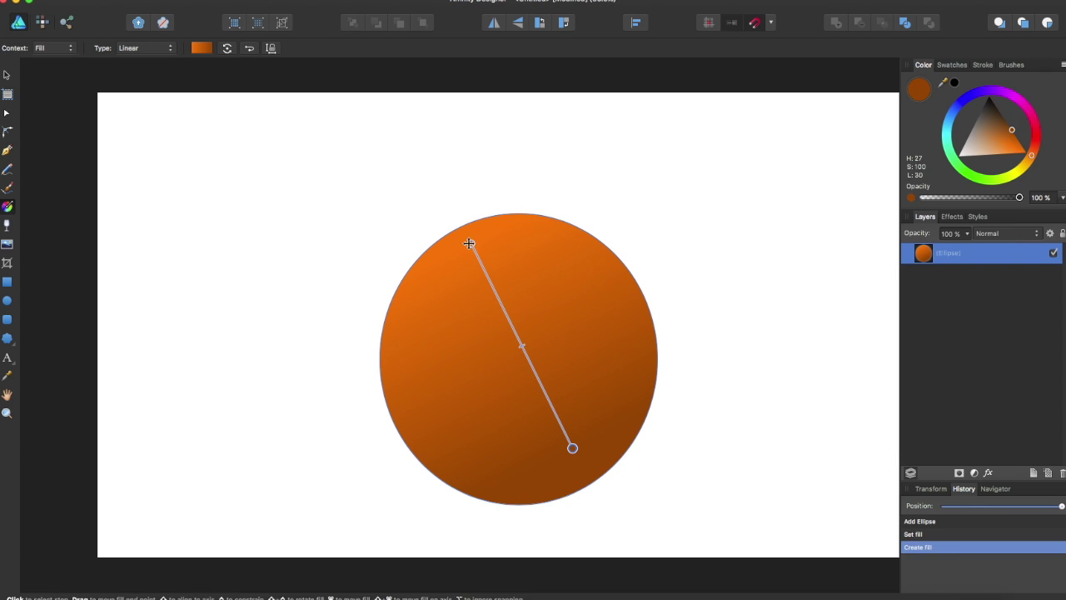
pyautogui.moveTo(572, 448); pyautogui.dragTo(577, 426)
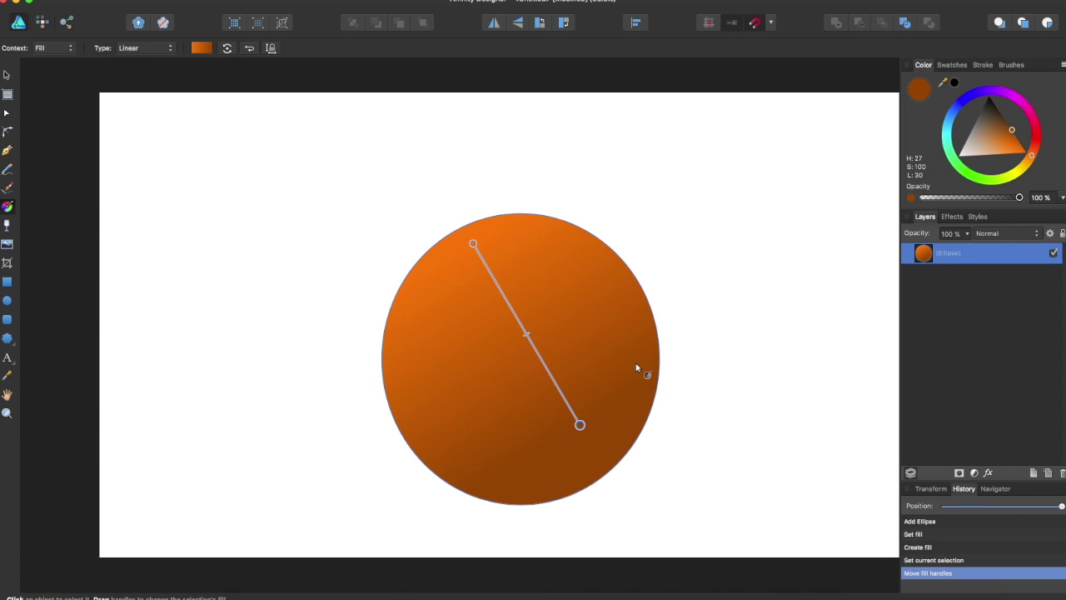
pyautogui.click(580, 424)
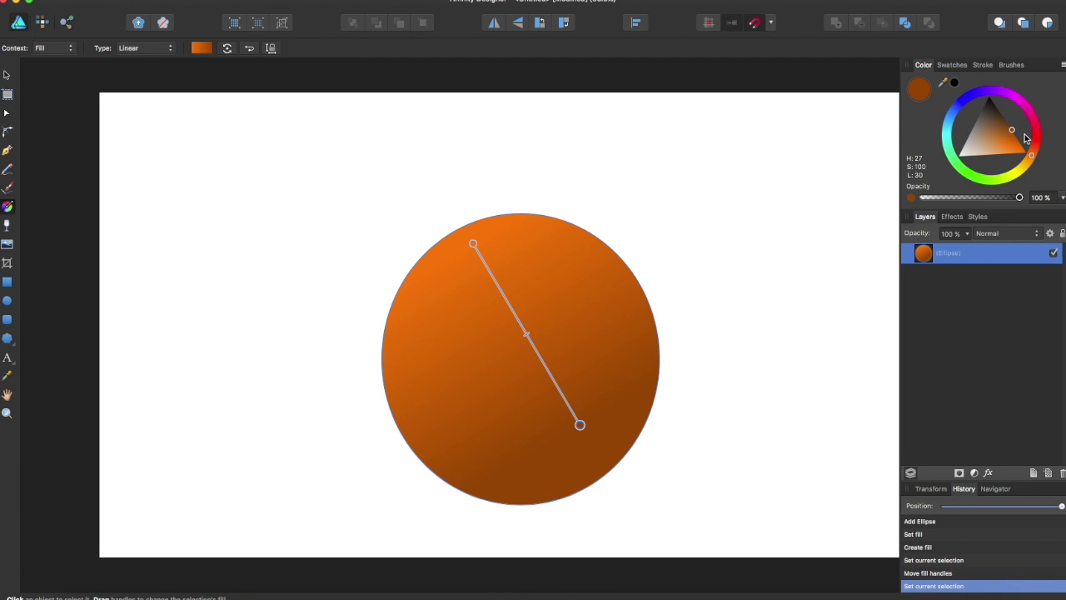
# Make the gradient's end stop mint green at 100% opacity, then add a midway stop.
pyautogui.moveTo(1034, 164); pyautogui.dragTo(977, 141)
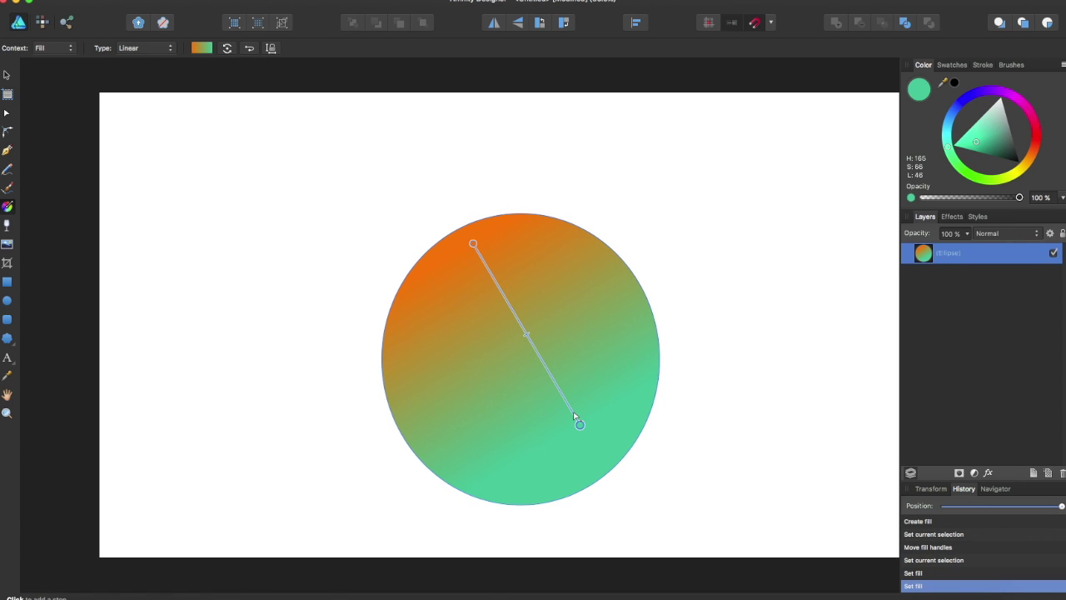
pyautogui.moveTo(579, 422)
pyautogui.mouseDown()
pyautogui.moveTo(569, 407)
pyautogui.moveTo(576, 427)
pyautogui.mouseUp()
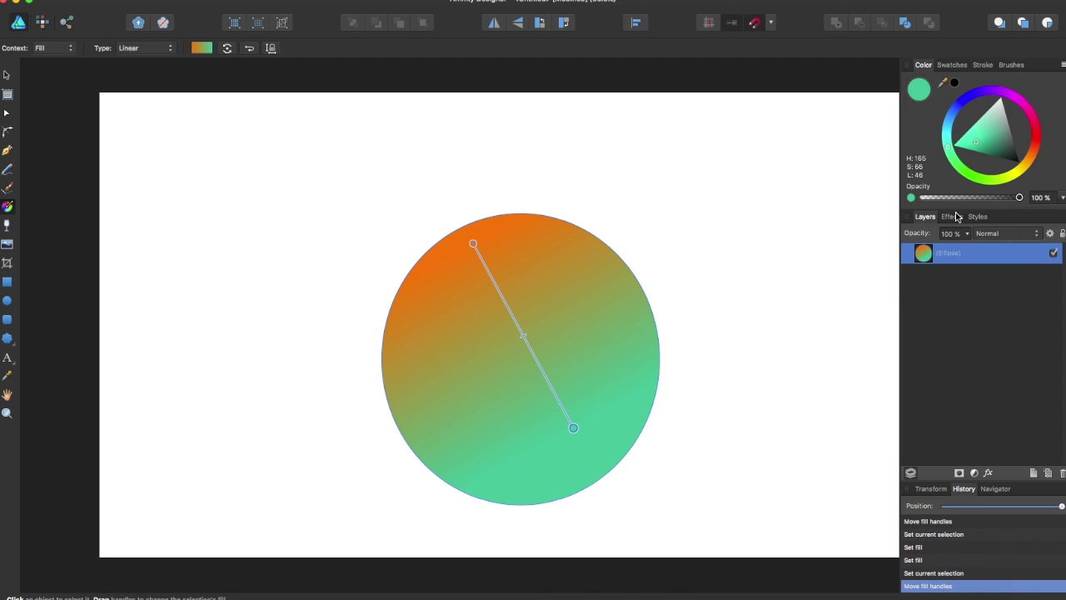
pyautogui.moveTo(1021, 201)
pyautogui.mouseDown()
pyautogui.moveTo(921, 203)
pyautogui.moveTo(1023, 199)
pyautogui.mouseUp()
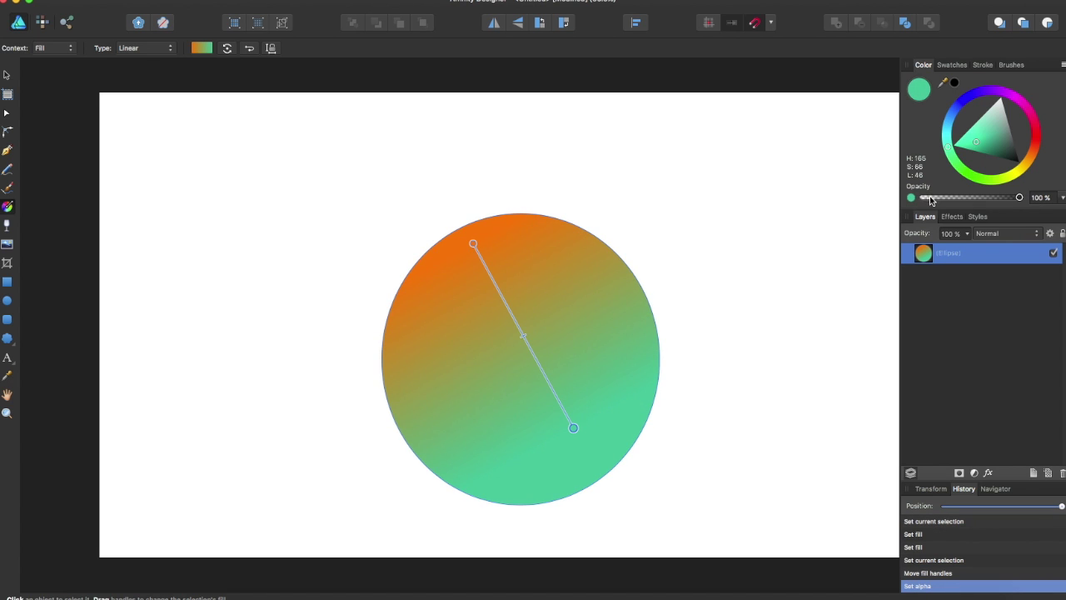
pyautogui.click(1062, 198)
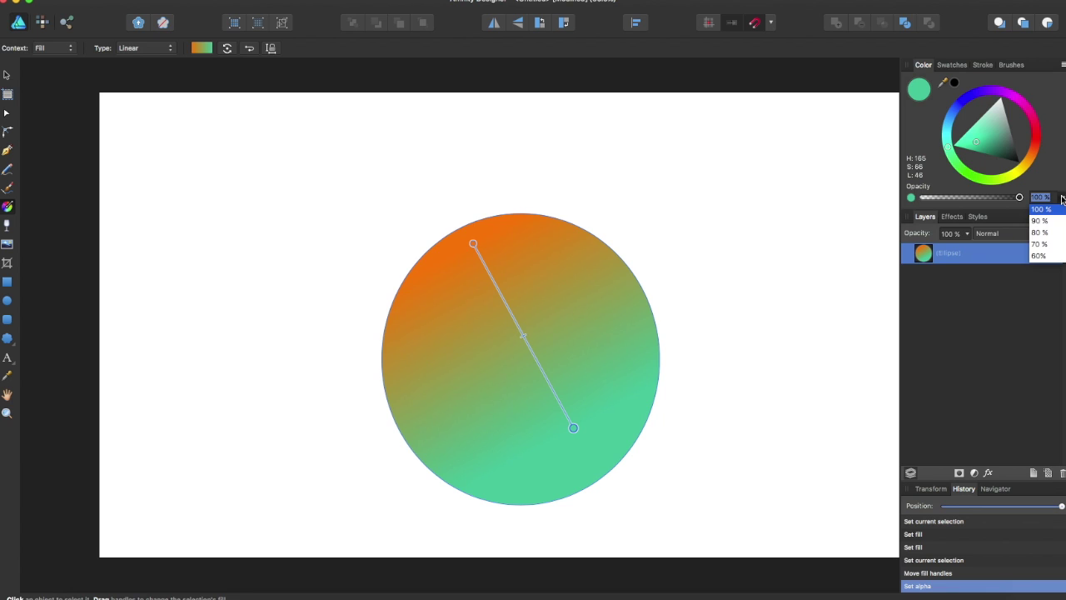
pyautogui.click(1030, 198)
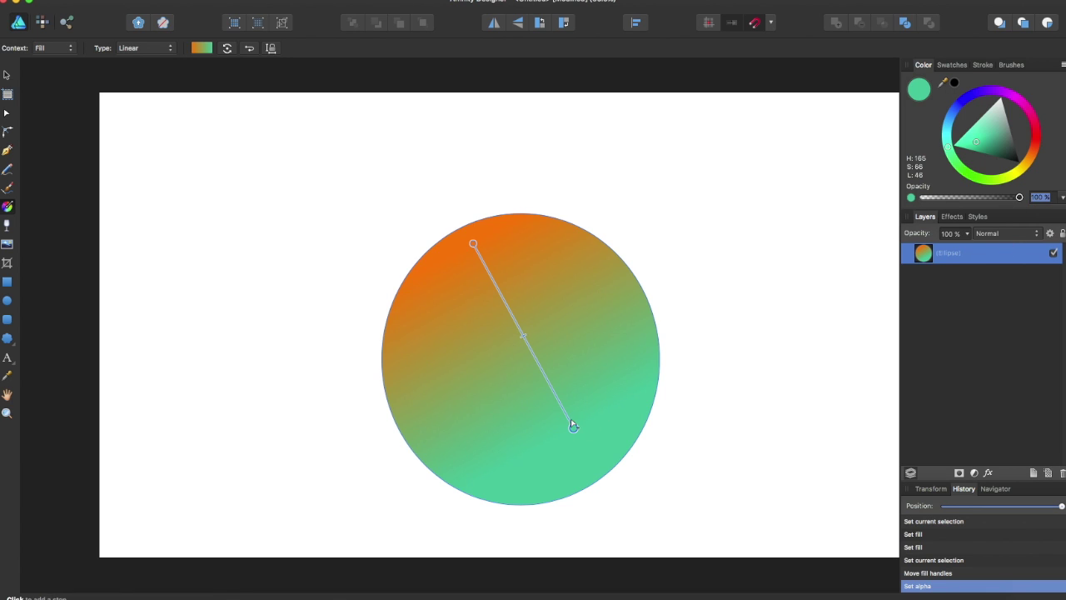
pyautogui.click(545, 376)
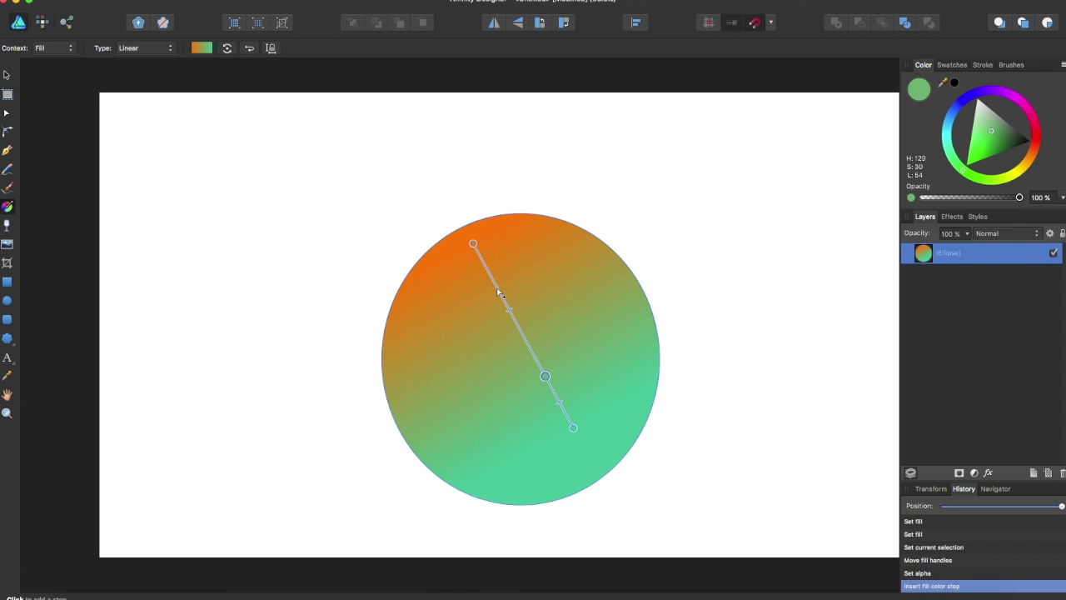
# Add a yellow-green stop near the start and turn the middle stop purple.
pyautogui.click(498, 290)
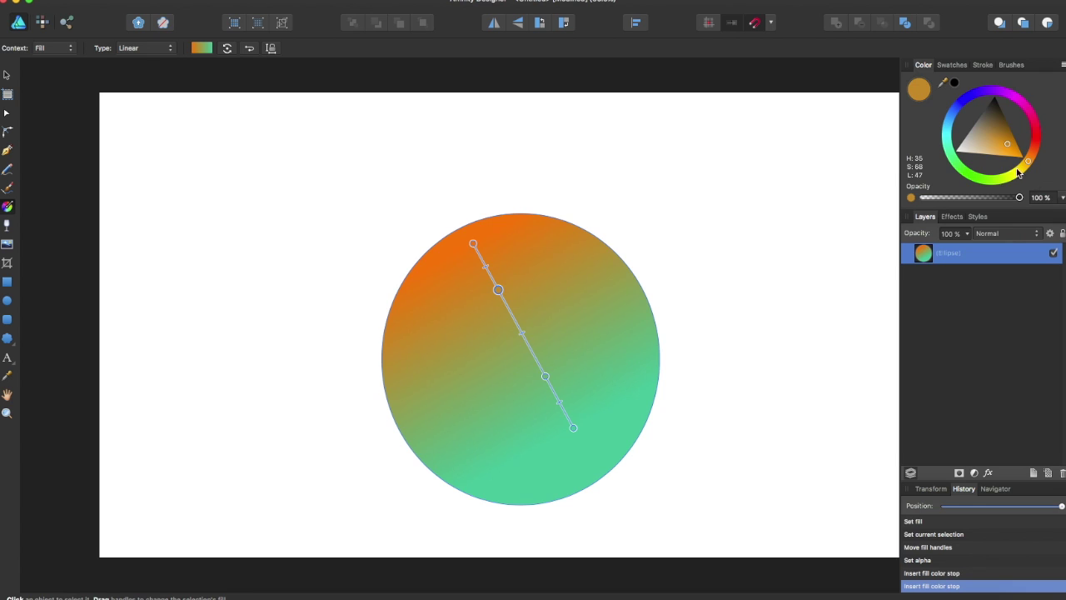
pyautogui.moveTo(1019, 173); pyautogui.dragTo(1001, 176)
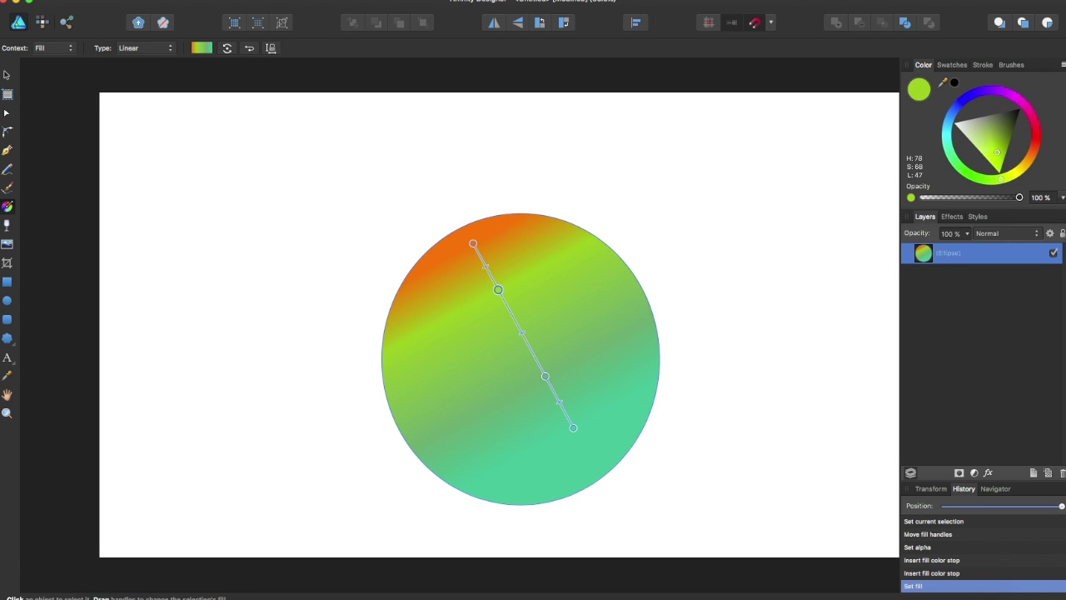
pyautogui.click(544, 379)
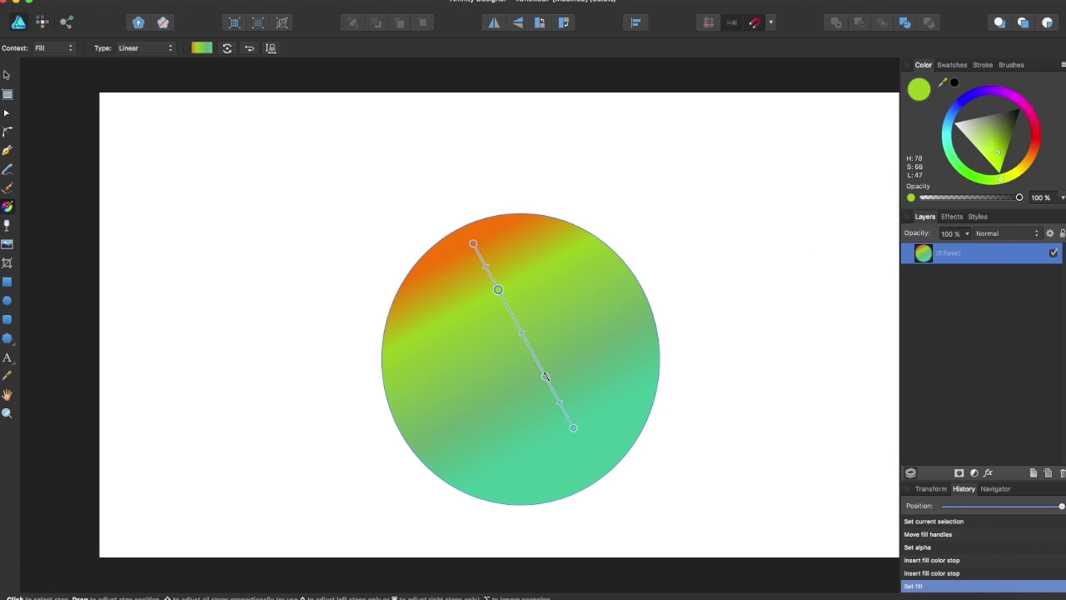
pyautogui.moveTo(982, 93); pyautogui.dragTo(973, 93)
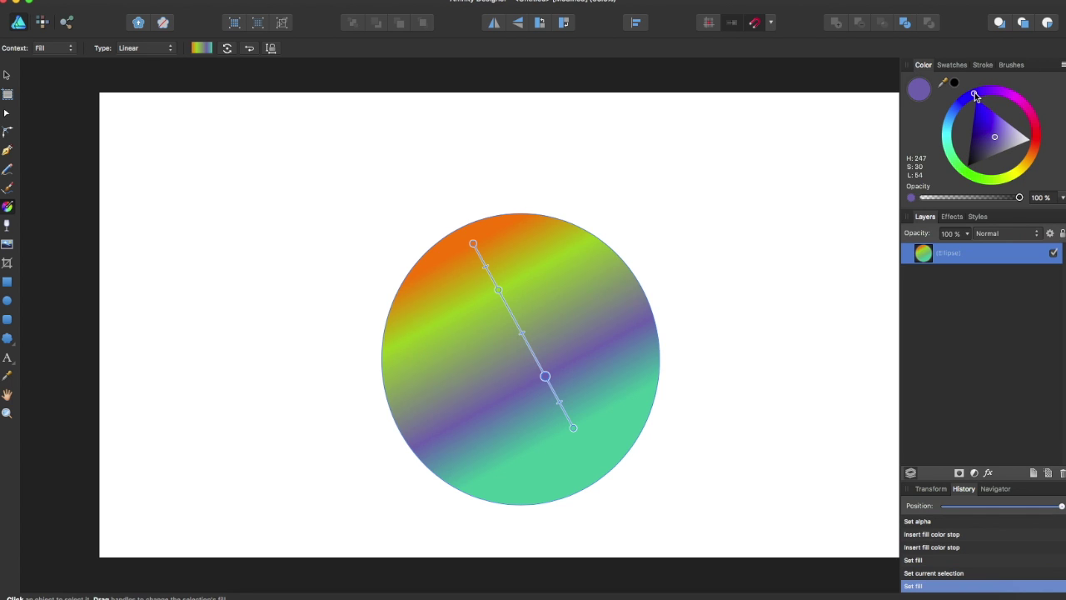
# Reposition the stops and re-angle the gradient from upper right to lower left.
pyautogui.moveTo(545, 377); pyautogui.dragTo(525, 338)
pyautogui.moveTo(499, 290); pyautogui.dragTo(504, 300)
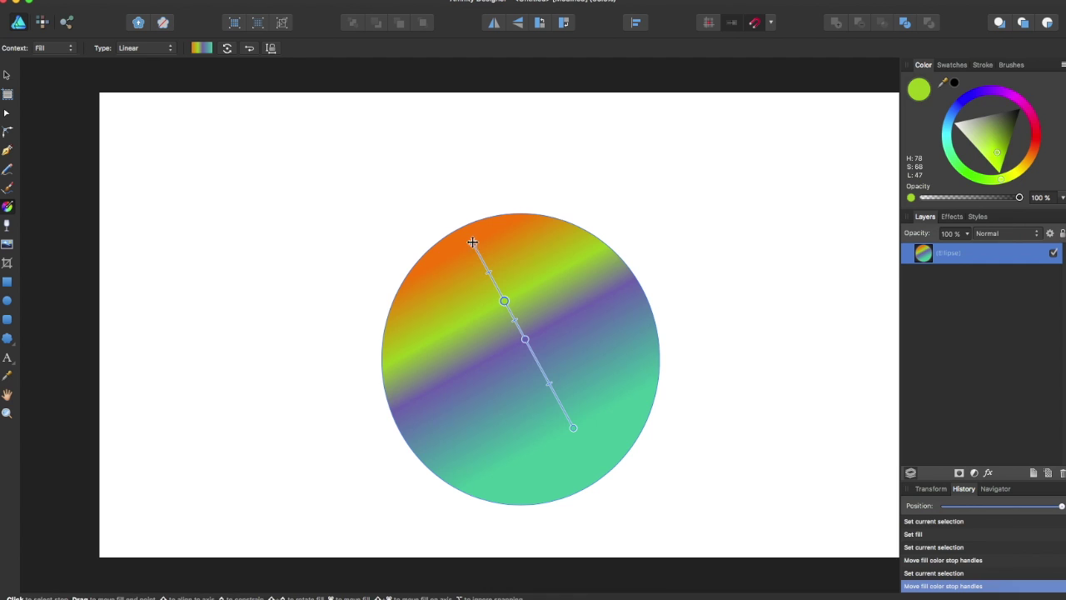
pyautogui.moveTo(473, 243); pyautogui.dragTo(573, 250)
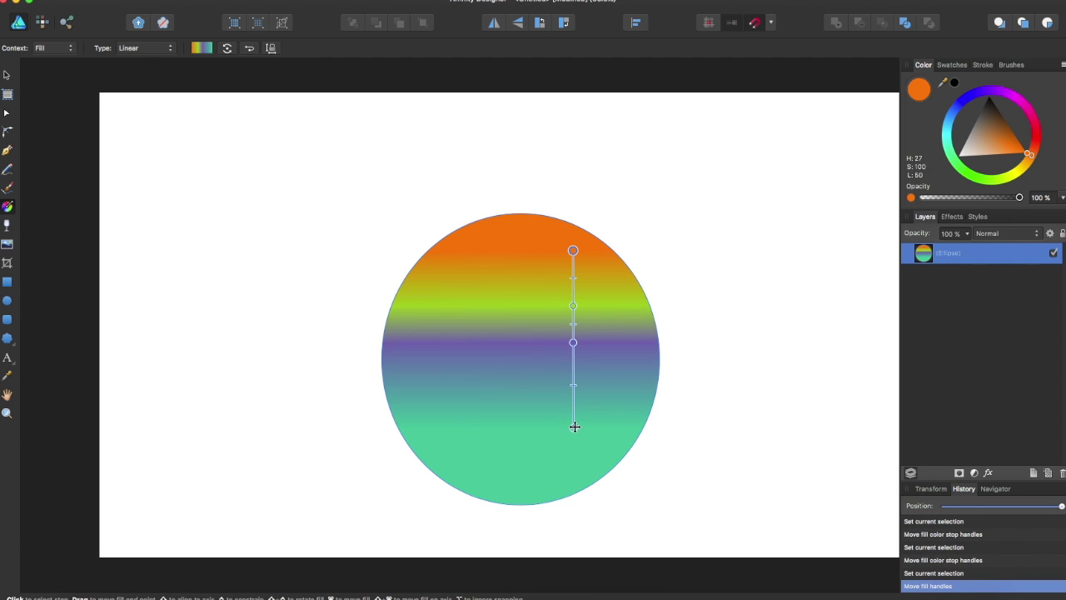
pyautogui.moveTo(573, 428); pyautogui.dragTo(437, 457)
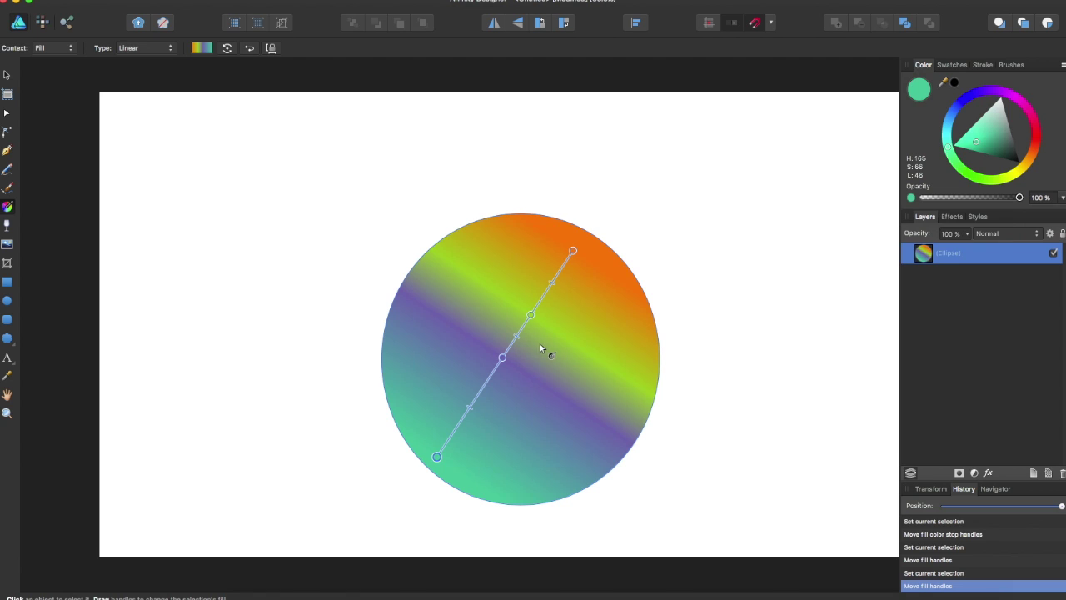
pyautogui.click(63, 50)
# Give the circle an 8.5 pt stroke filled with a vertical linear gradient.
pyautogui.click(60, 60)
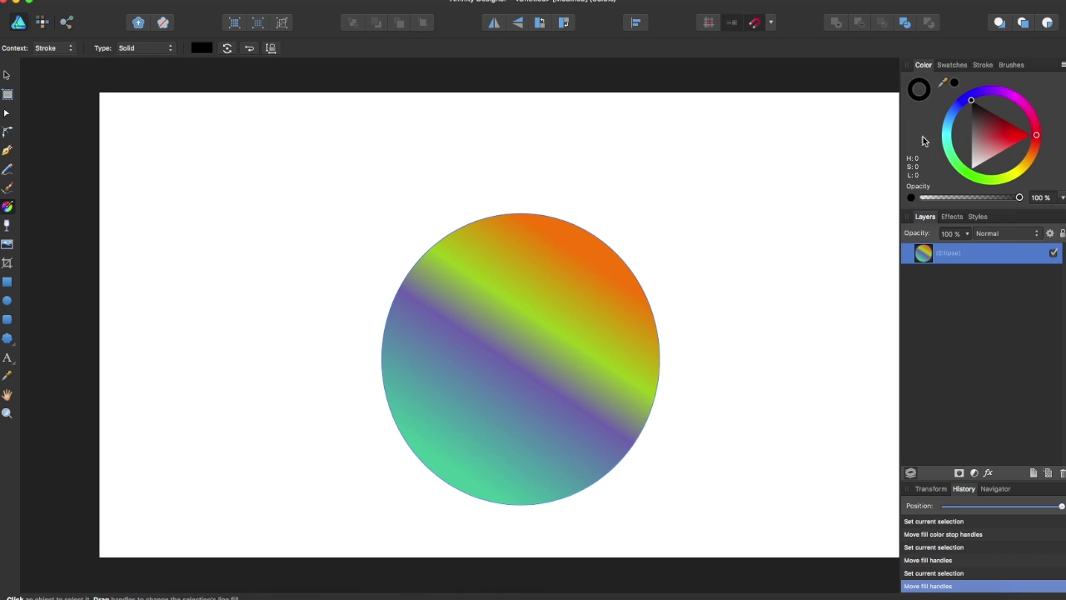
pyautogui.click(981, 66)
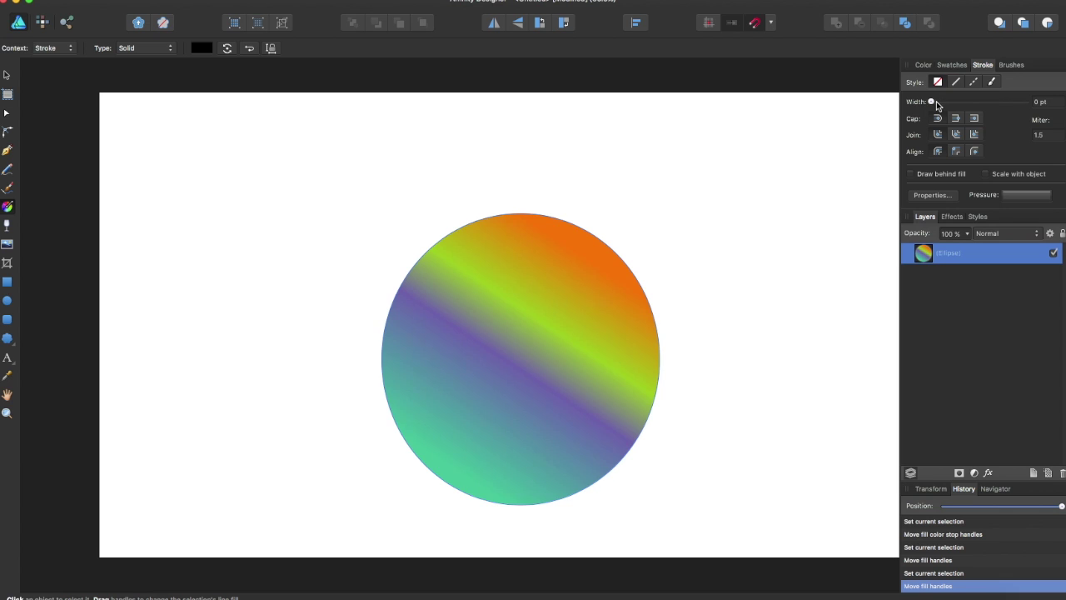
pyautogui.moveTo(933, 101); pyautogui.dragTo(969, 101)
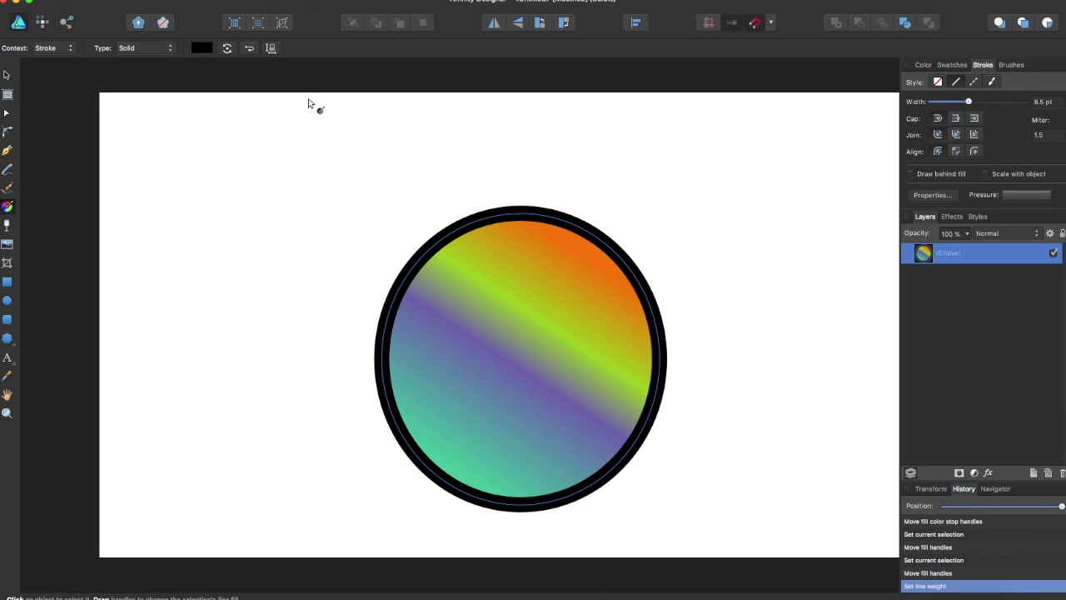
pyautogui.moveTo(526, 214); pyautogui.dragTo(521, 440)
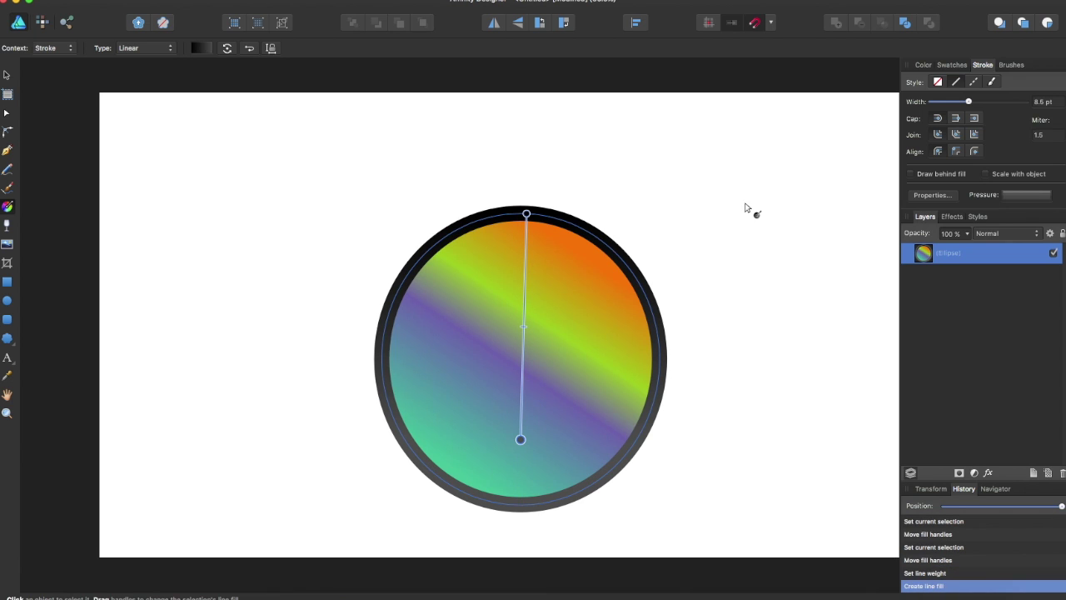
# Make the stroke gradient red through magenta to black, angled from lower left to upper right.
pyautogui.click(924, 66)
pyautogui.moveTo(1022, 137); pyautogui.dragTo(1019, 137)
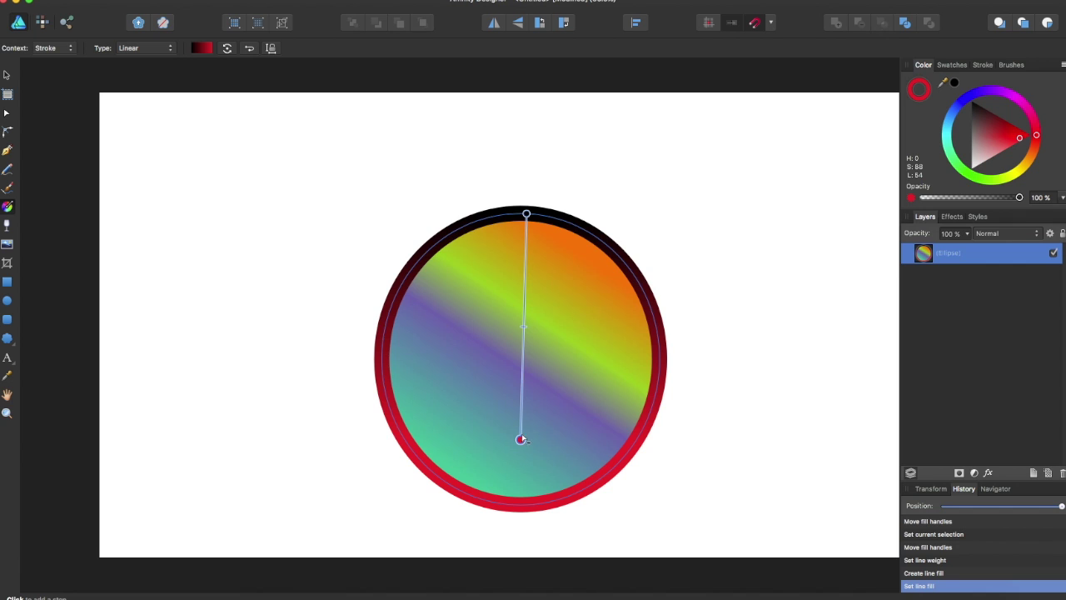
pyautogui.click(525, 307)
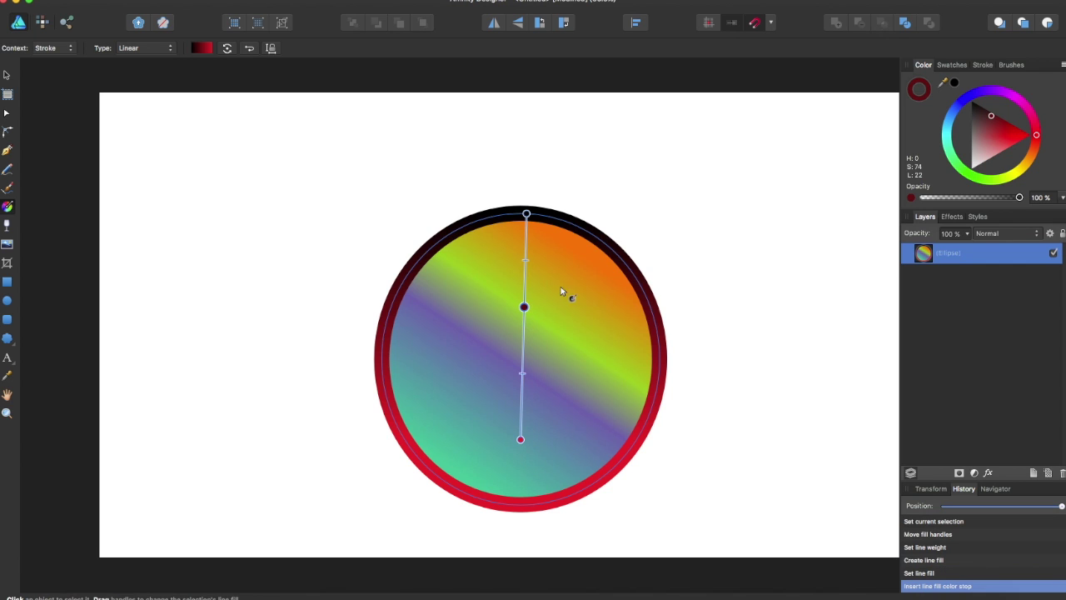
pyautogui.click(1014, 97)
pyautogui.click(1005, 107)
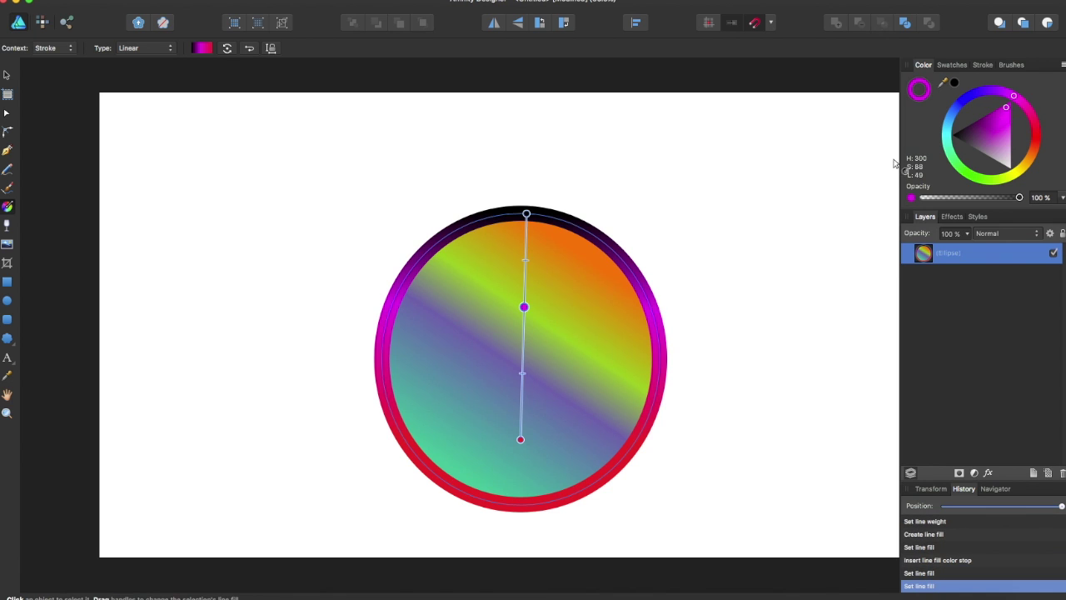
pyautogui.moveTo(525, 215)
pyautogui.mouseDown()
pyautogui.moveTo(602, 241)
pyautogui.moveTo(645, 302)
pyautogui.moveTo(641, 292)
pyautogui.mouseUp()
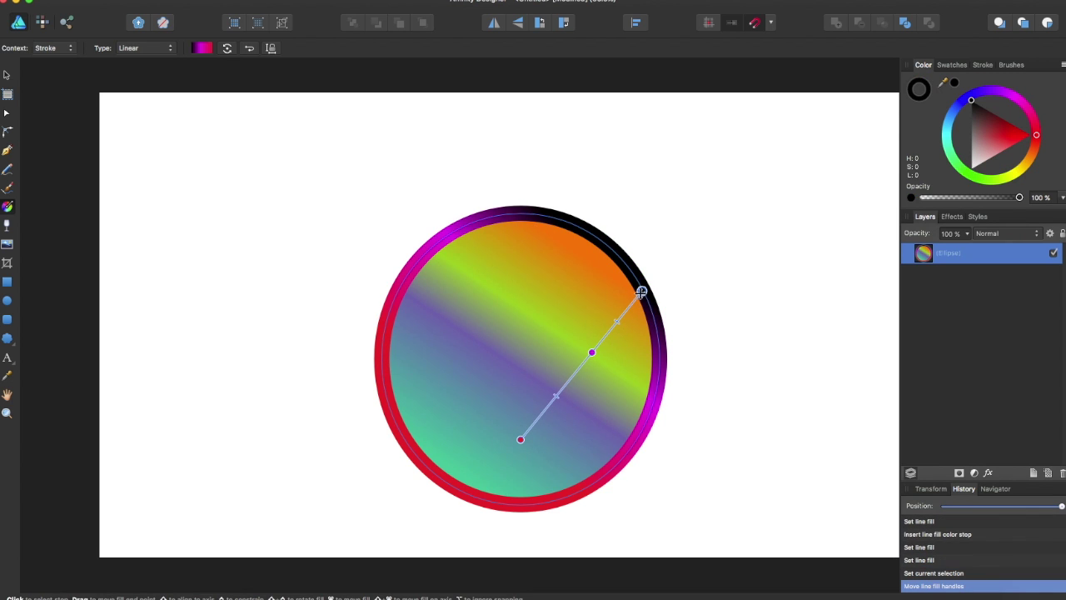
pyautogui.moveTo(520, 439); pyautogui.dragTo(446, 439)
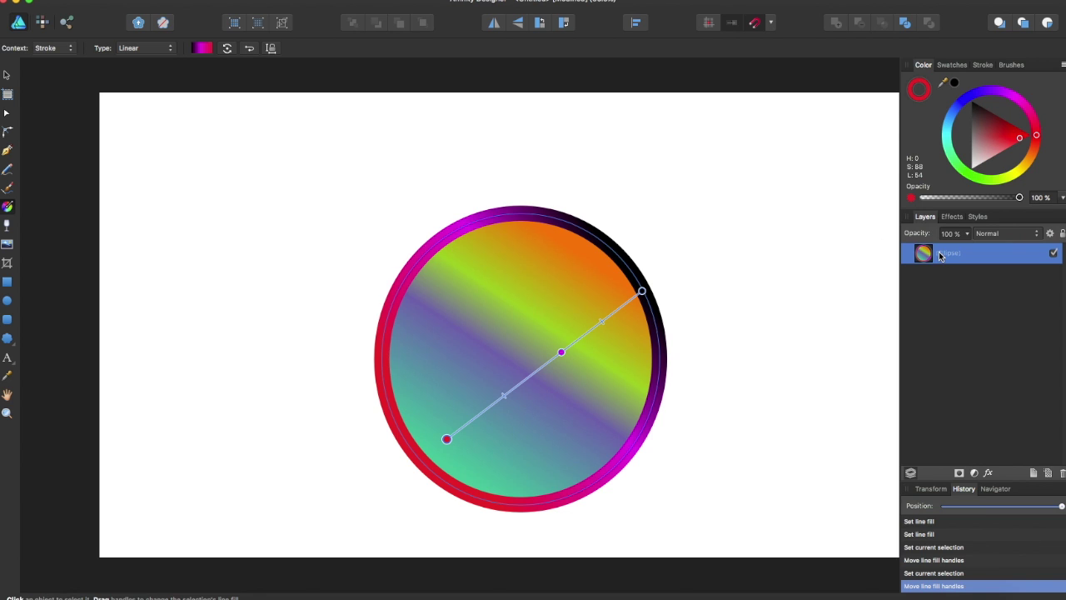
# Undo twice to remove the gradient stroke, then set the context back to Fill.
pyautogui.press('super+z')
pyautogui.press('super+z')
pyautogui.press('super+z')
pyautogui.press('super+z')
pyautogui.press('super+z')
pyautogui.press('super+z')
pyautogui.press('super+z')
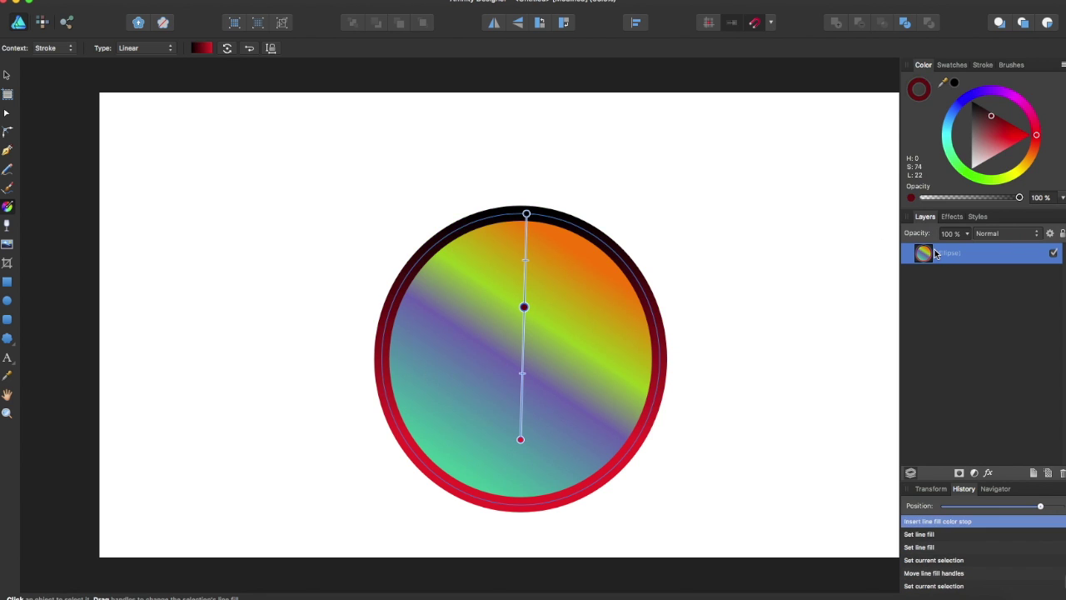
pyautogui.press('super+z')
pyautogui.press('super+z')
pyautogui.press('super+z')
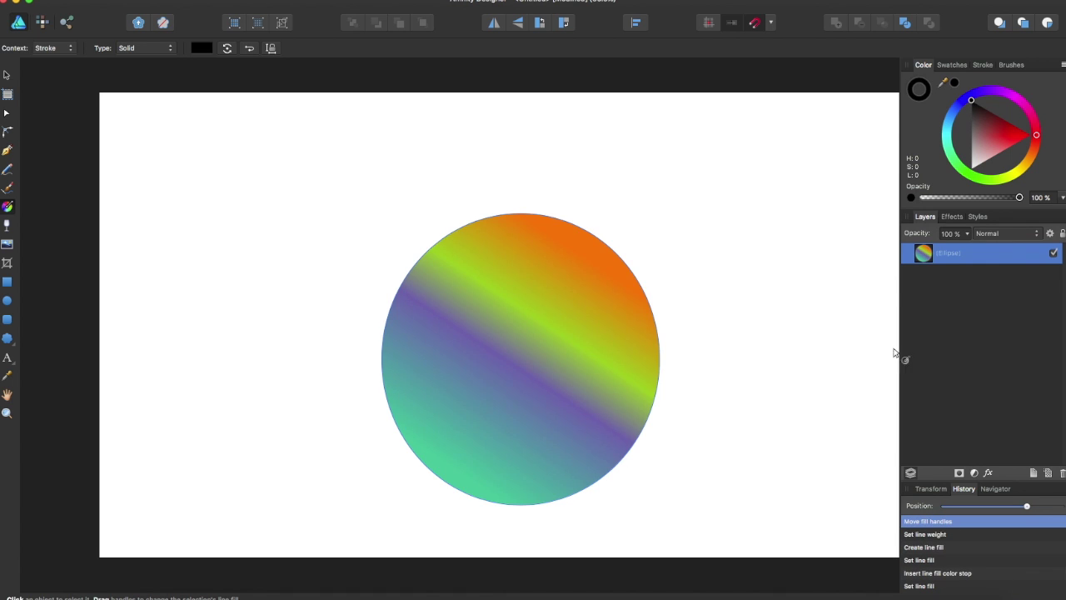
pyautogui.click(48, 49)
pyautogui.click(46, 37)
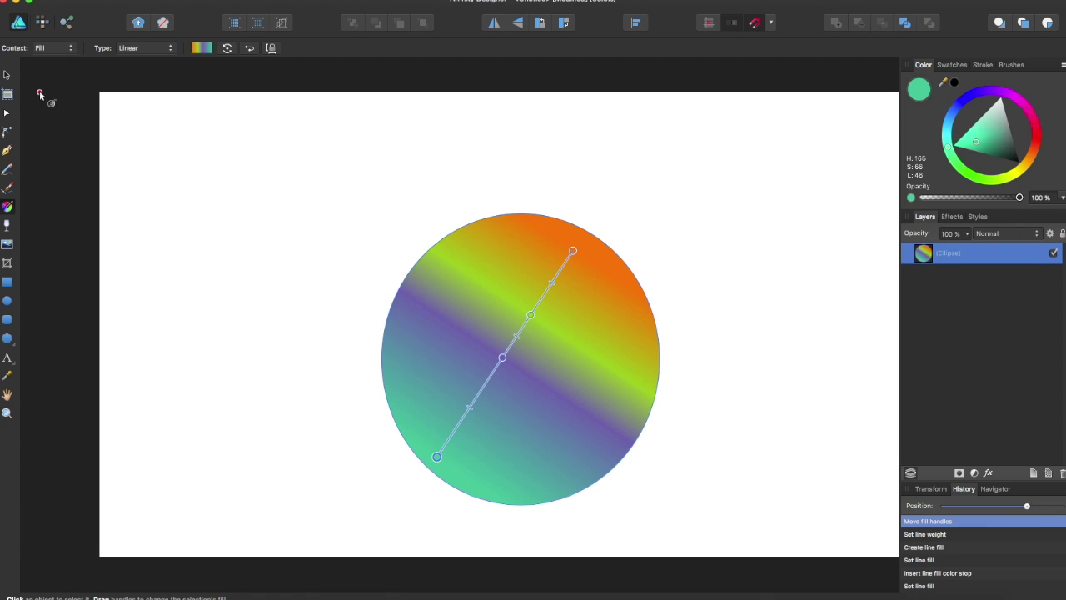
# Change the fill to an elliptical gradient with a green outer colour.
pyautogui.click(130, 50)
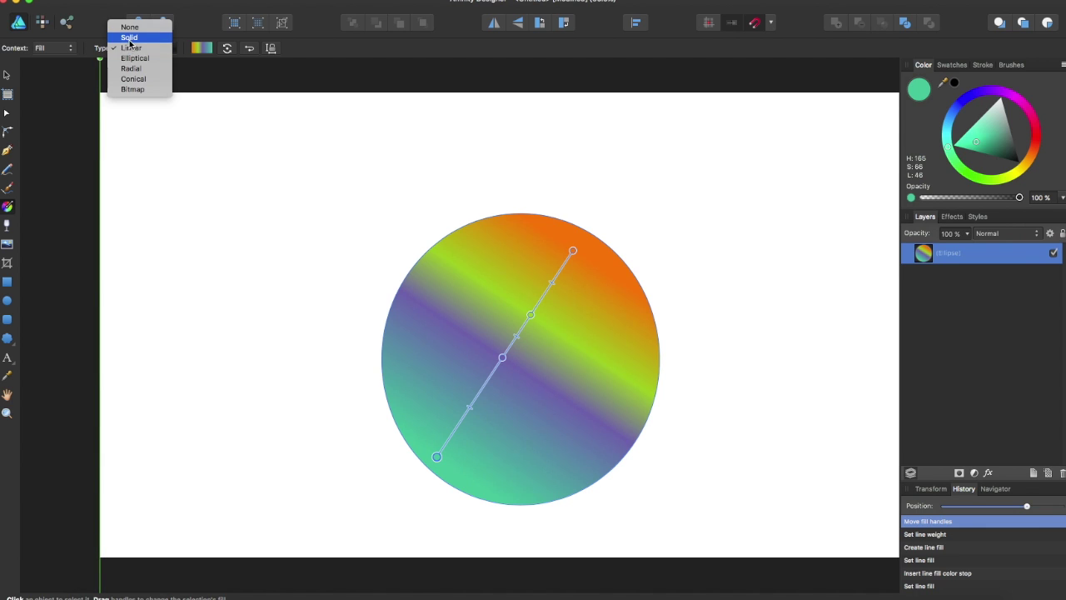
pyautogui.click(130, 37)
pyautogui.click(130, 50)
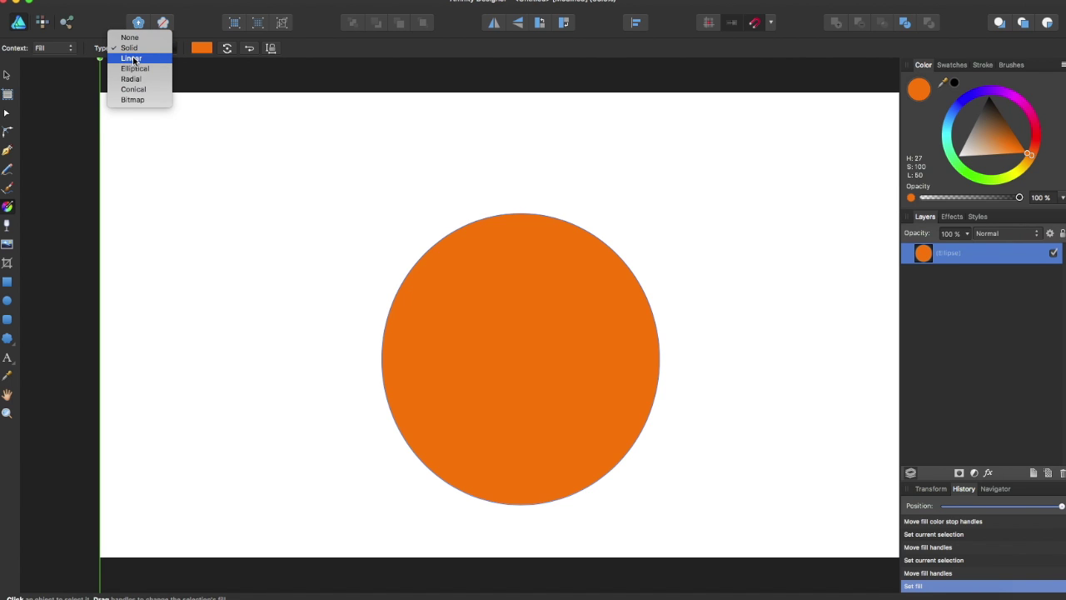
pyautogui.click(135, 68)
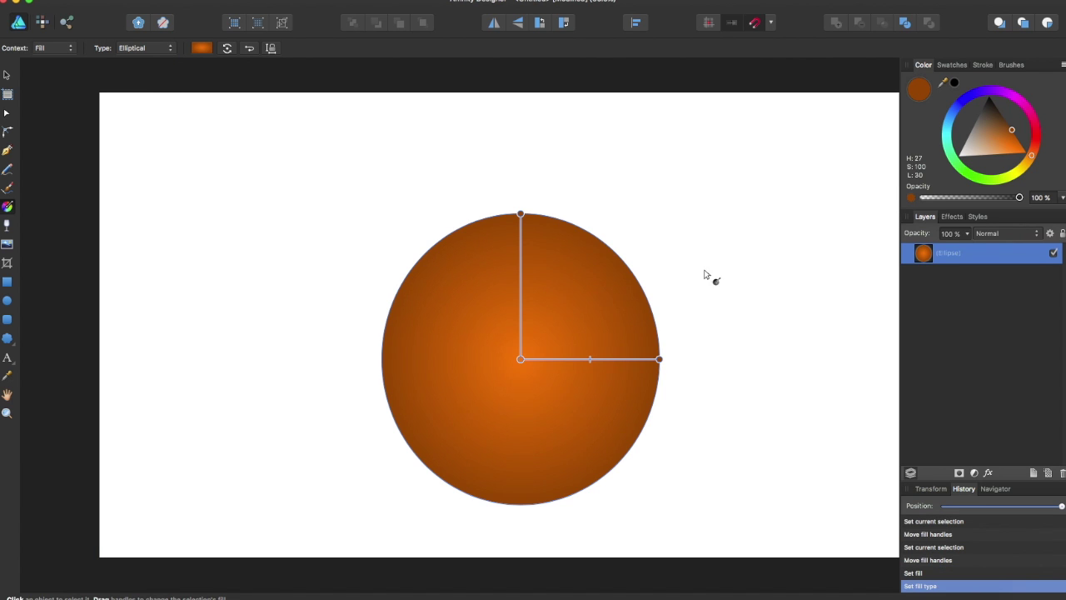
pyautogui.click(975, 180)
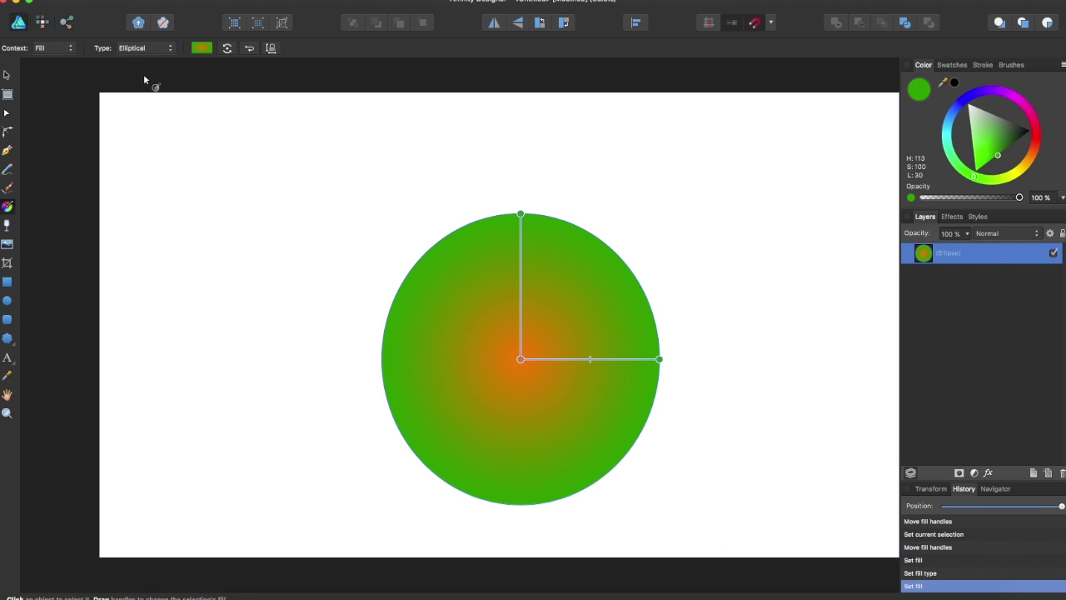
pyautogui.scroll(1, 148, 74)
# Switch the fill to a radial gradient and shrink it toward the centre.
pyautogui.click(157, 50)
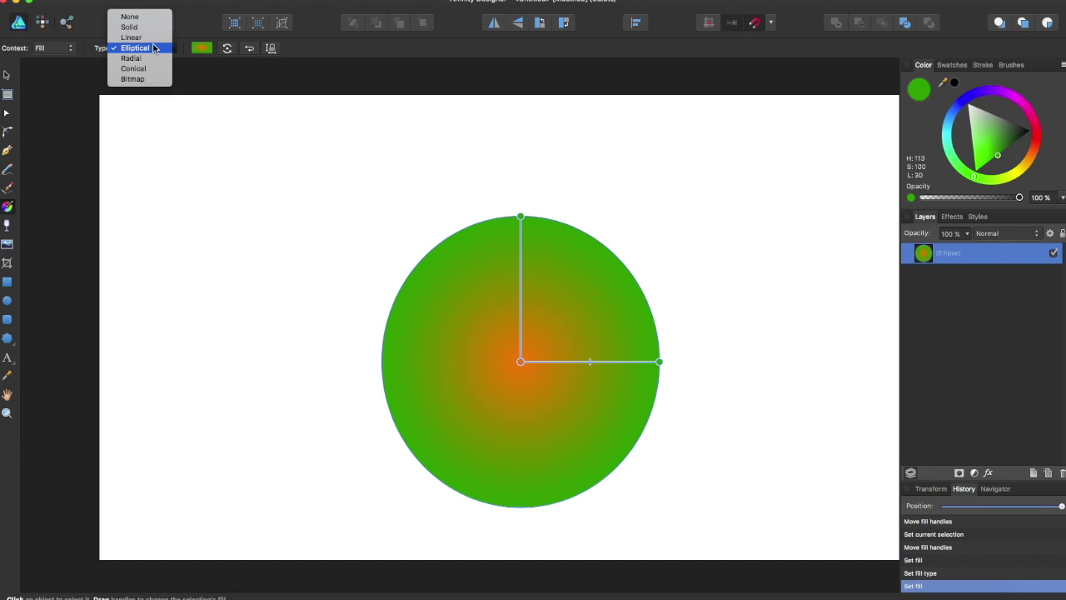
pyautogui.click(154, 60)
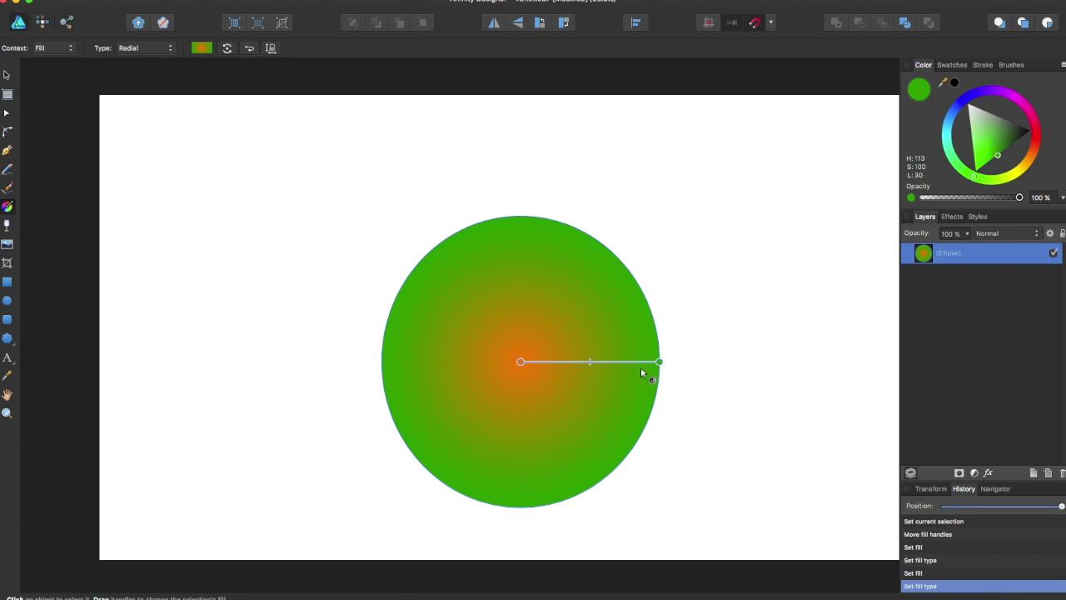
pyautogui.moveTo(660, 362); pyautogui.dragTo(560, 266)
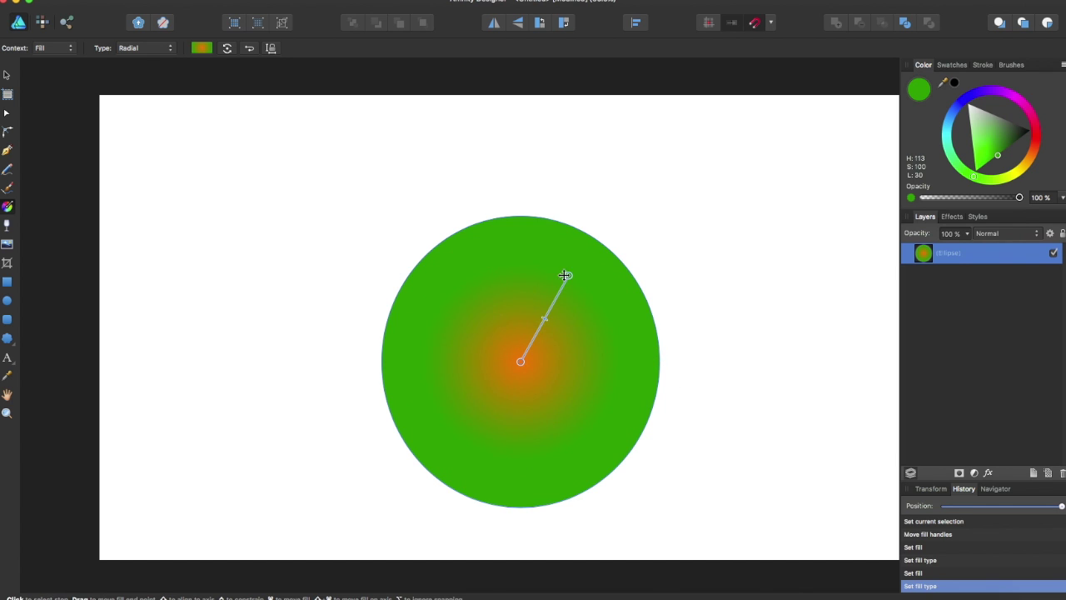
pyautogui.click(142, 50)
# Switch the fill to a conical gradient and shift its centre slightly up and right.
pyautogui.click(142, 60)
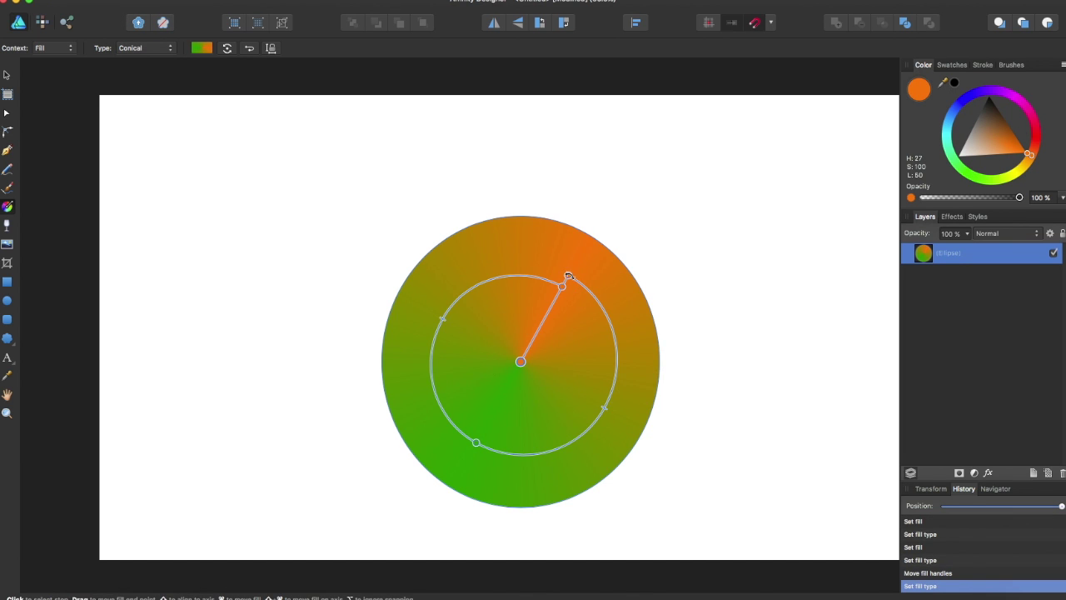
pyautogui.moveTo(573, 283); pyautogui.dragTo(559, 300)
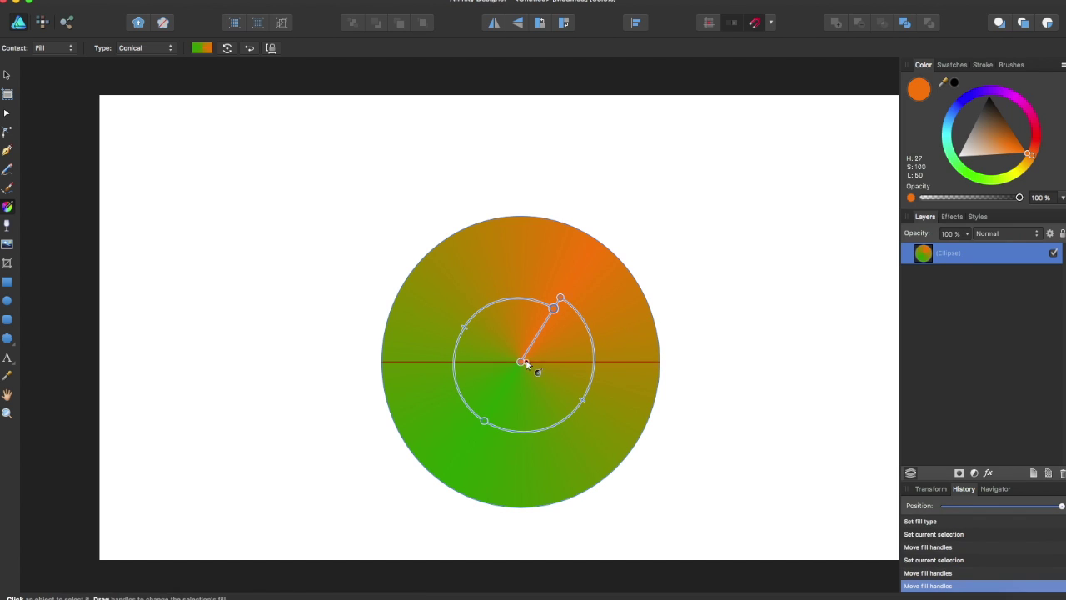
pyautogui.moveTo(513, 385); pyautogui.dragTo(521, 375)
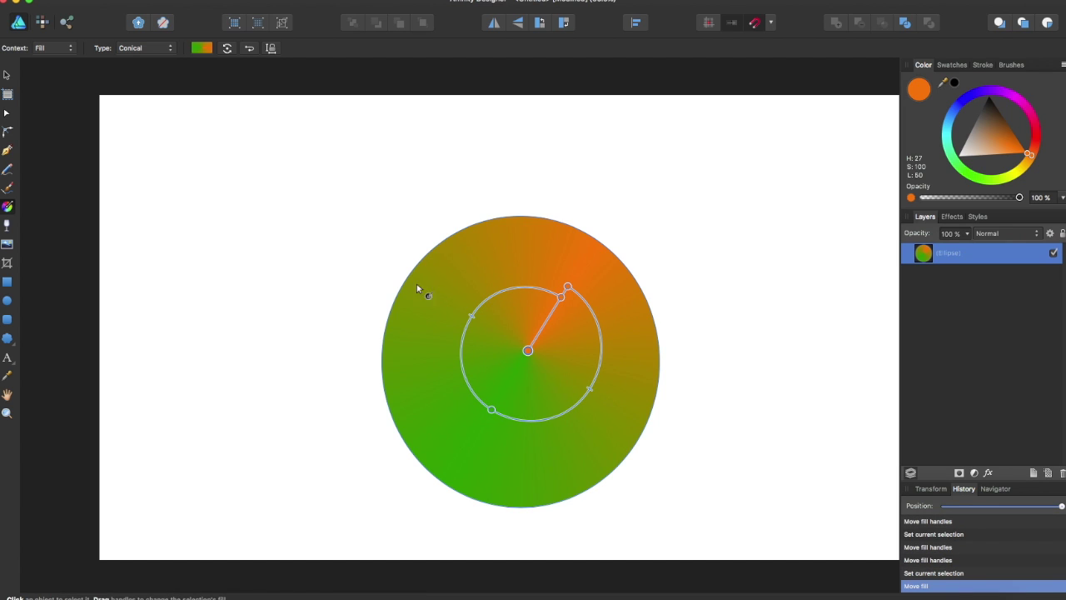
pyautogui.click(130, 50)
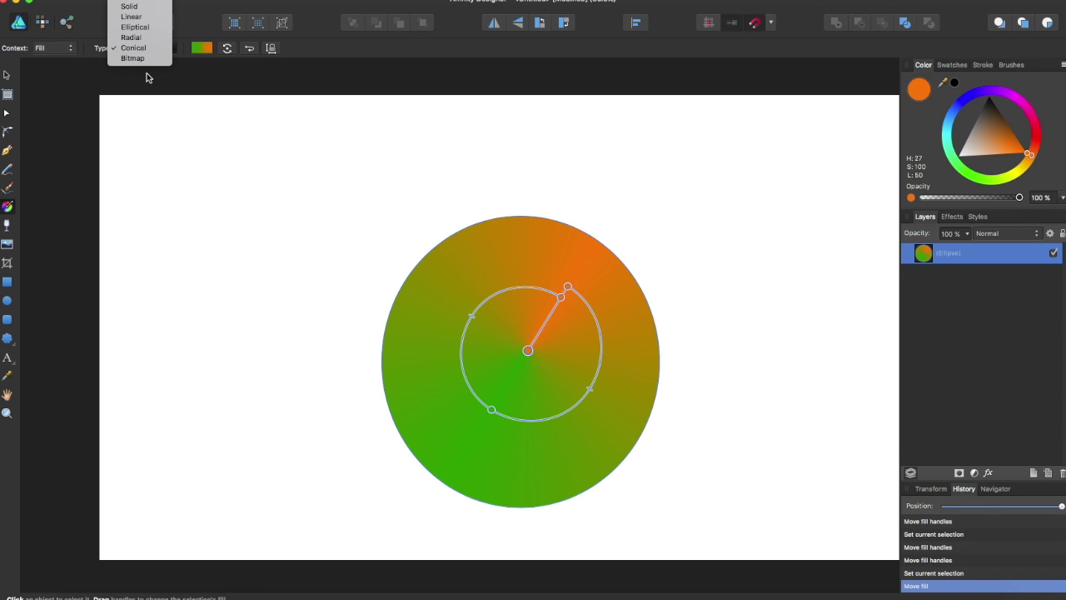
# Keep the Conical type and drag the gradient centre back to the circle's middle.
pyautogui.click(146, 72)
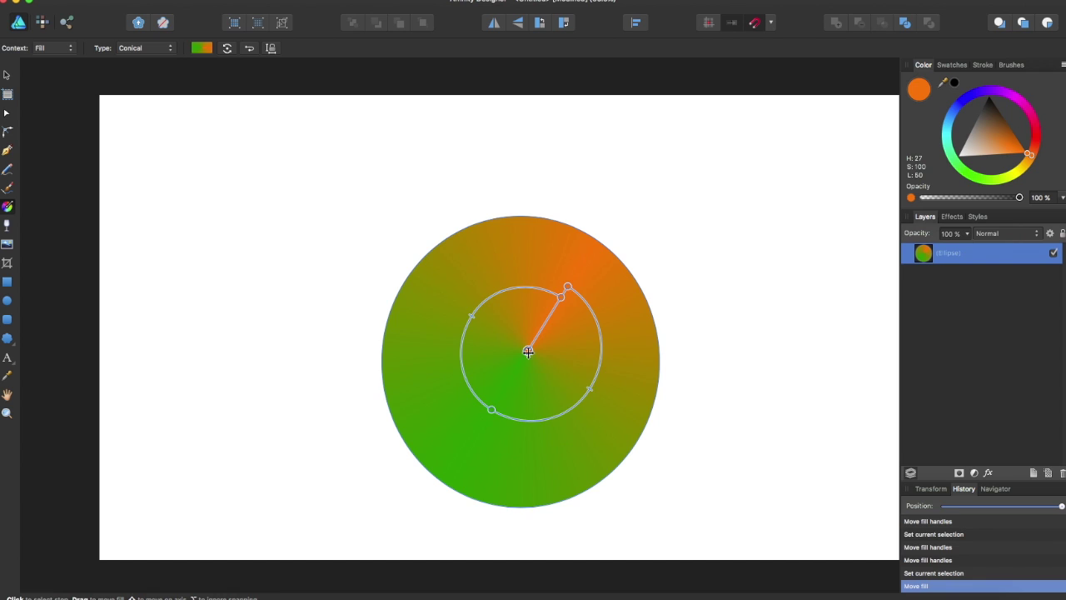
pyautogui.moveTo(528, 351); pyautogui.dragTo(514, 361)
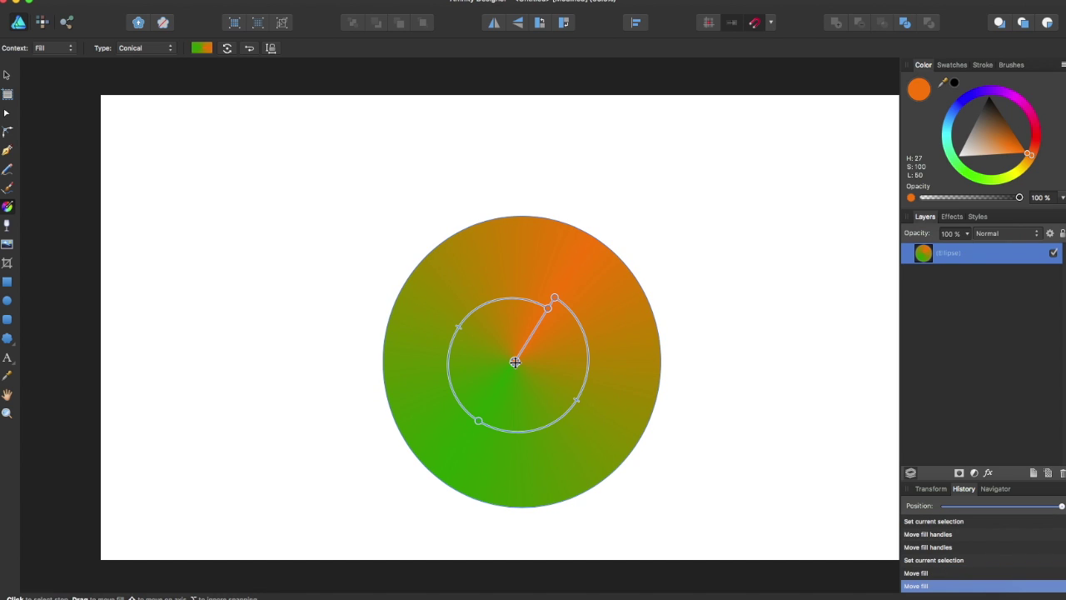